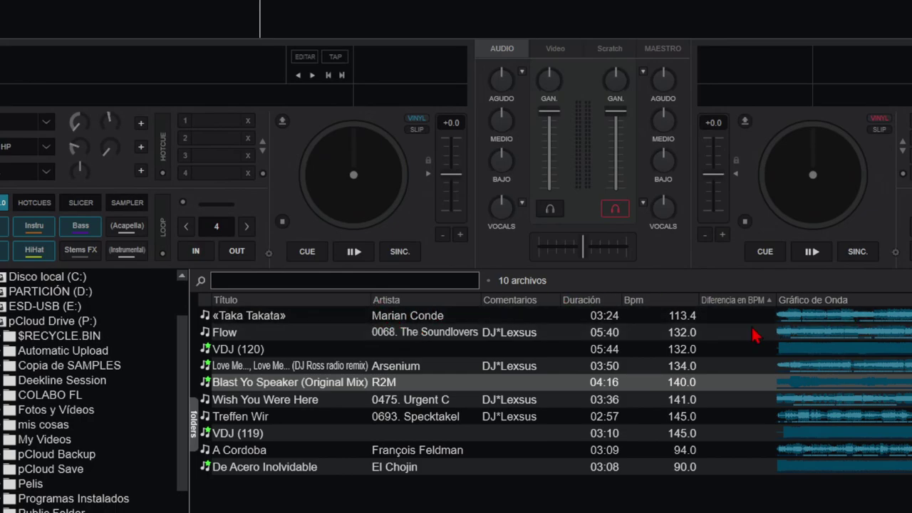
Add the Tonalidad (Key) column to the track list.
right_click(332, 302)
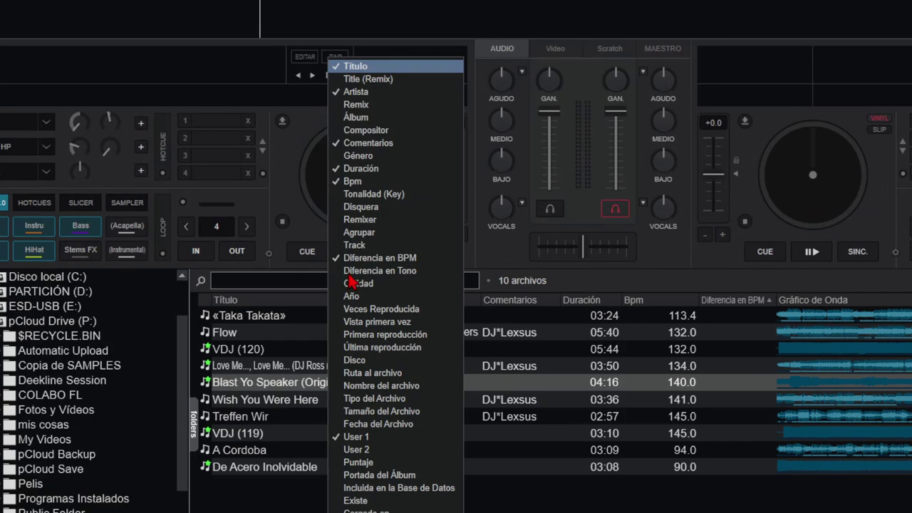
left_click(392, 194)
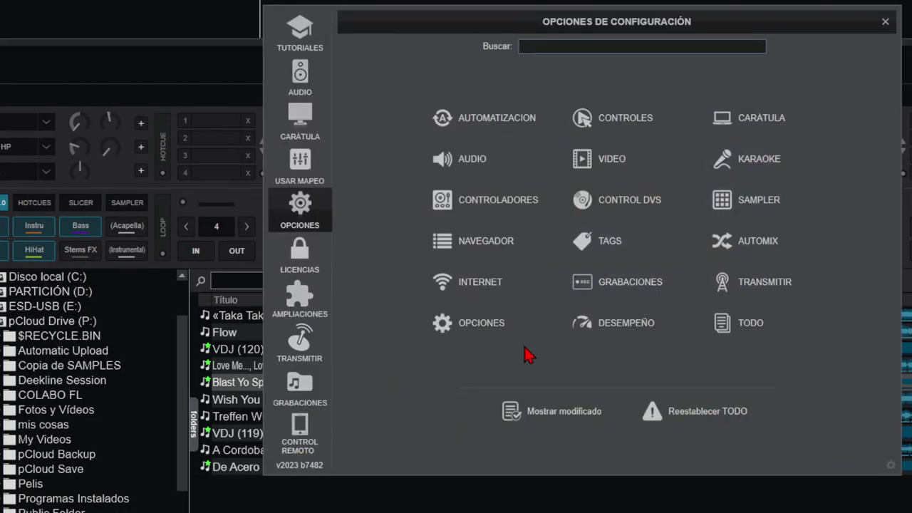
Examine the keyDisplay option in the Carátula category of the configuration options and close the window.
left_click(737, 122)
scroll(452, 249, "down", 3)
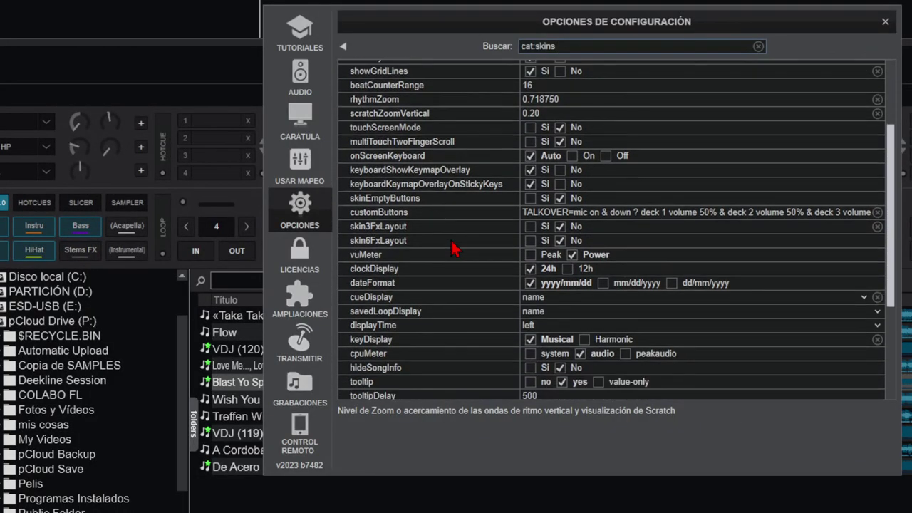
scroll(440, 294, "down", 1)
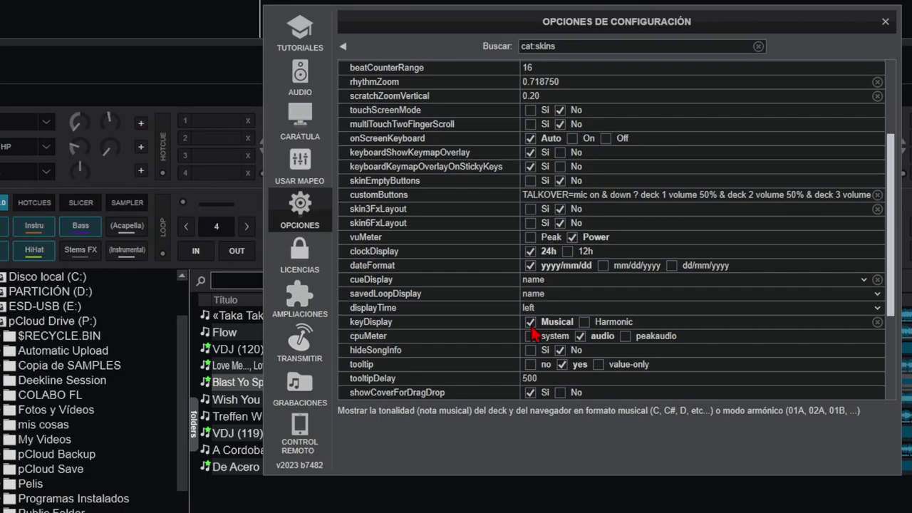
left_click(885, 22)
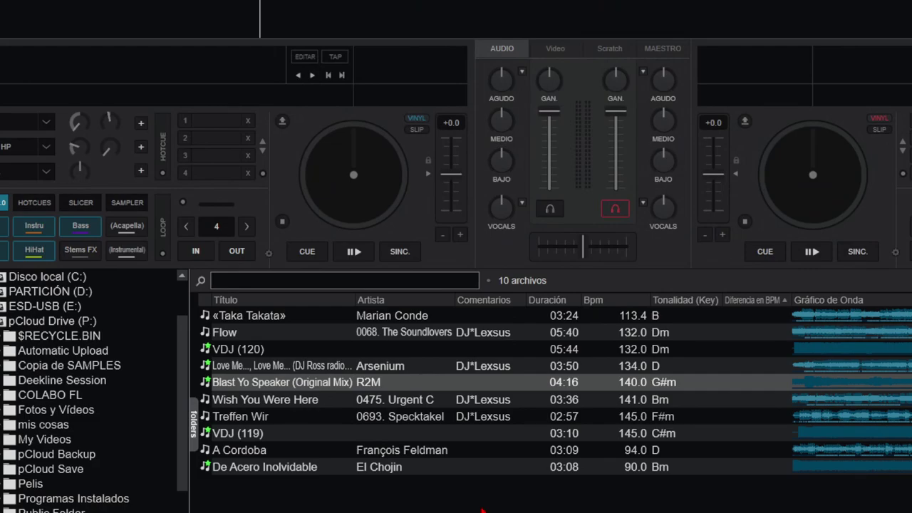
Add the Diferencia en Tono column to the track list.
right_click(324, 305)
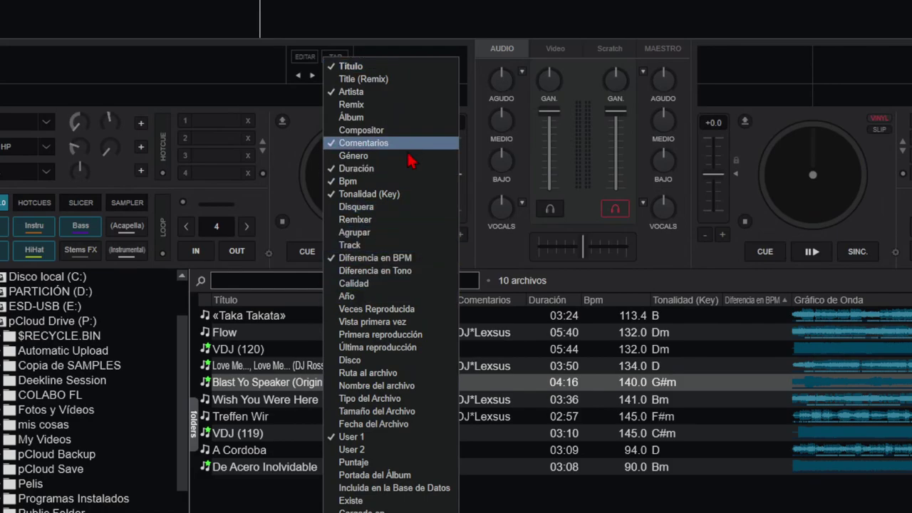
left_click(372, 271)
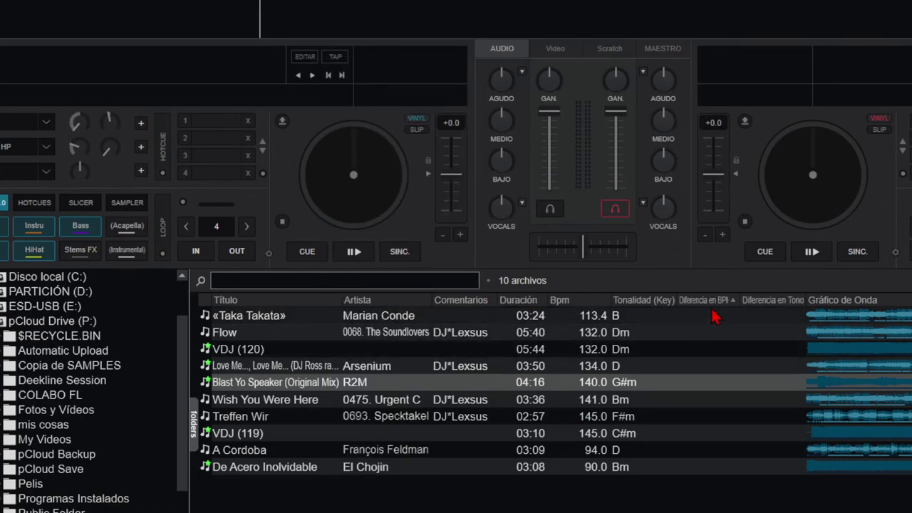
Sort the track list by Tonalidad (Key) and by Duración, ending with the longest track first.
left_click(647, 302)
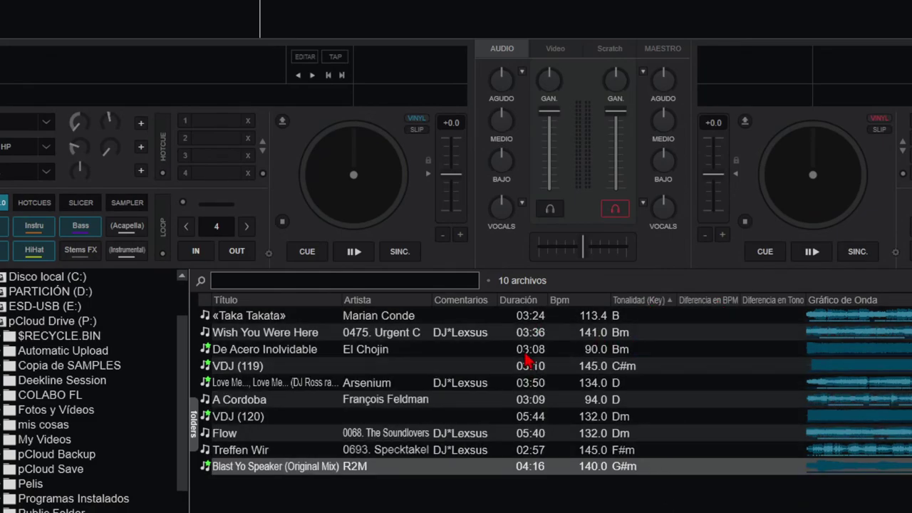
left_click(639, 306)
left_click(640, 306)
left_click(528, 302)
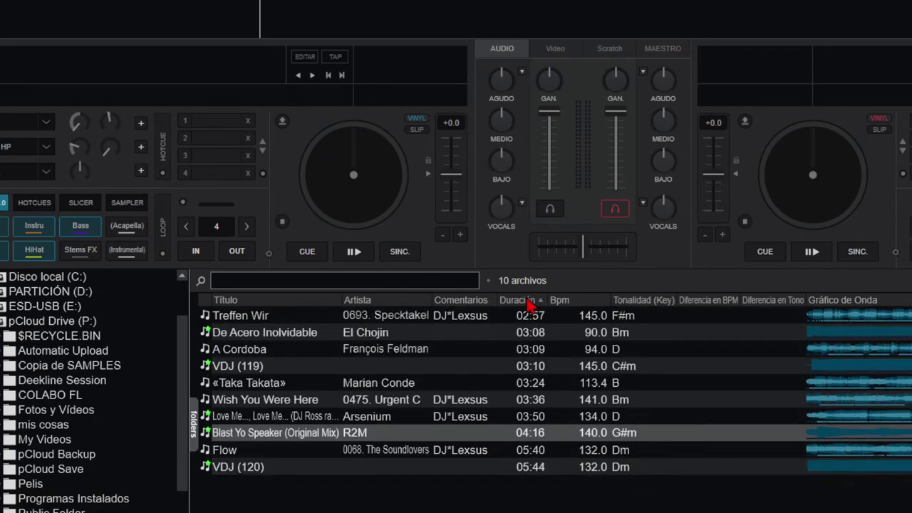
left_click(530, 303)
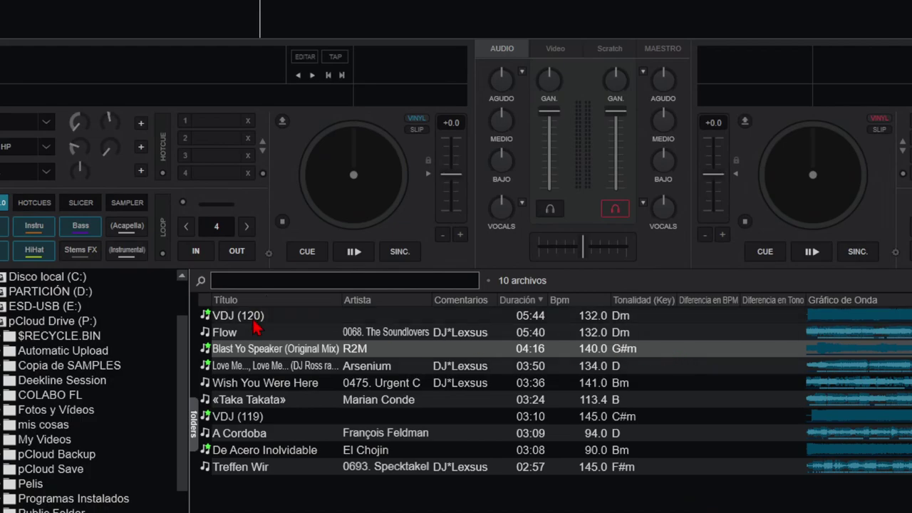
Load the track Flow onto deck 1 and switch its key display to harmonic notation and back to musical.
double_click(370, 332)
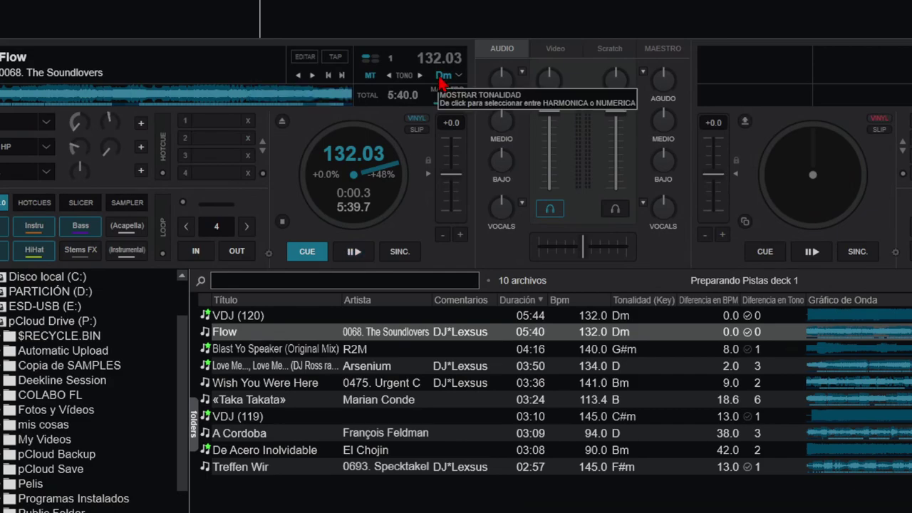
left_click(443, 78)
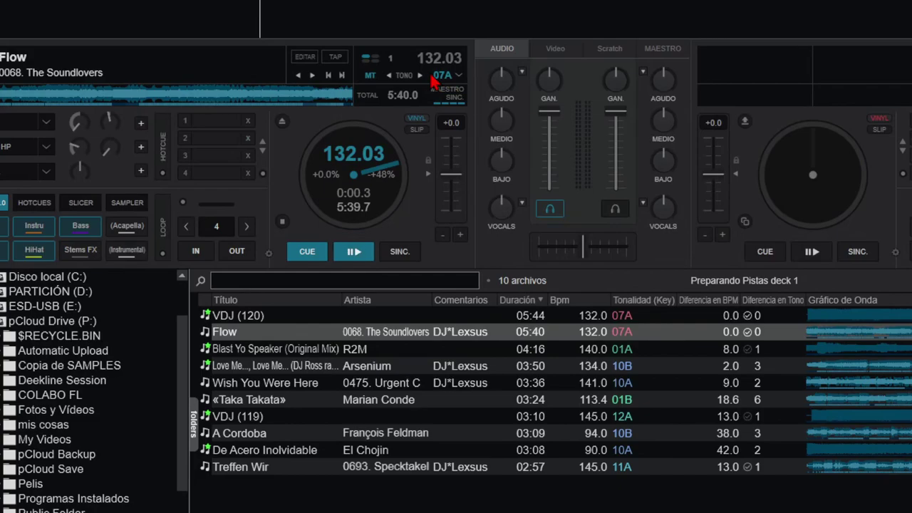
left_click(444, 78)
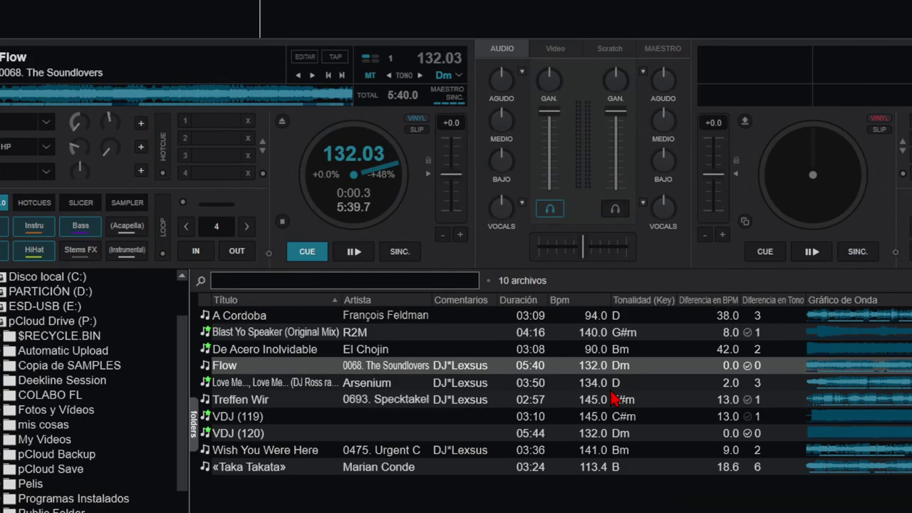
Load Treffen Wir, Flow, Wish You Were Here, «Taka Takata» and Blast Yo Speaker onto deck 2 one after another to compare key matching.
left_click_drag(610, 401, 866, 85)
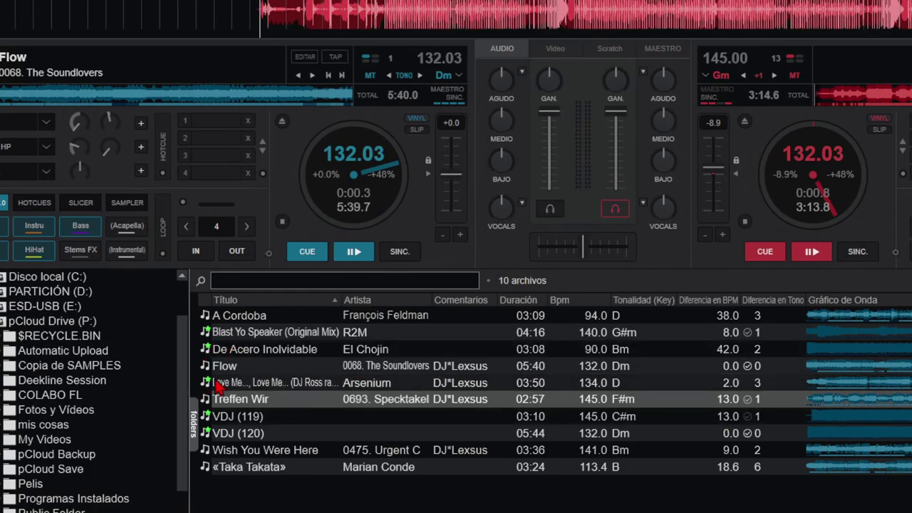
left_click(382, 371)
left_click_drag(382, 376, 800, 138)
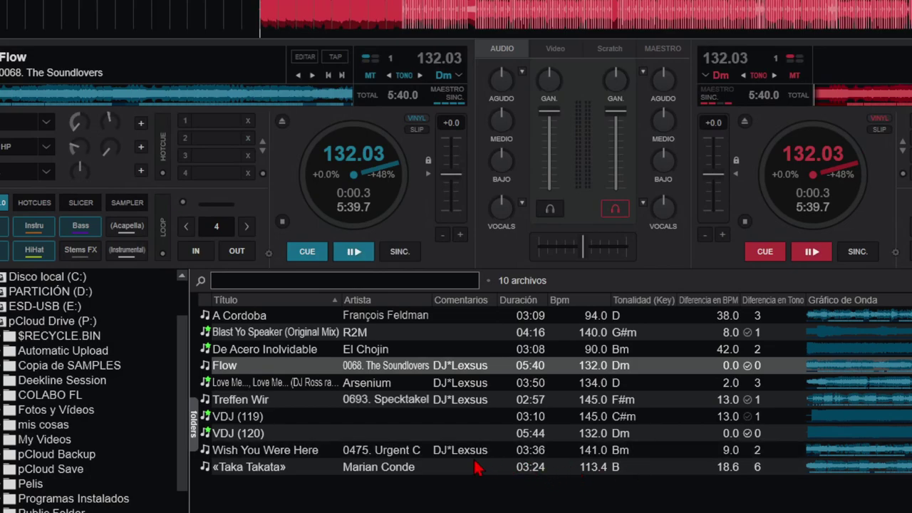
left_click_drag(440, 450, 818, 174)
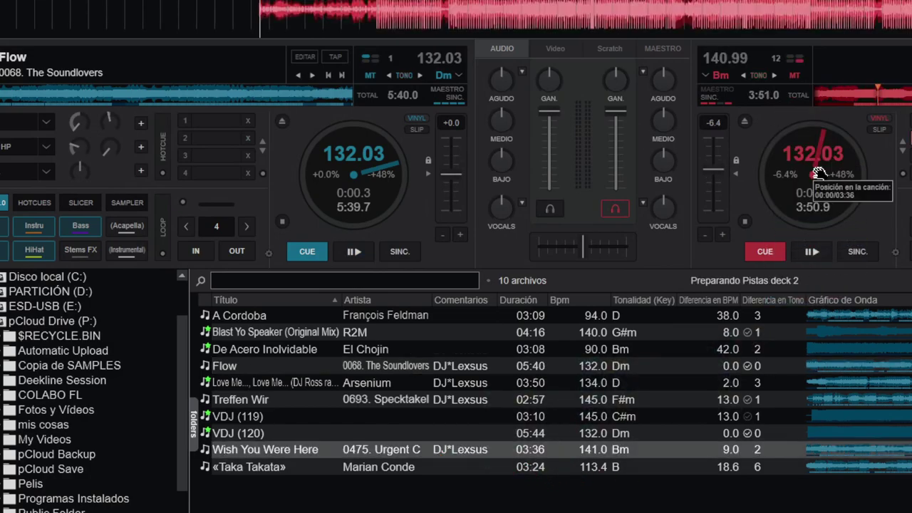
left_click(331, 469)
left_click_drag(330, 476, 848, 178)
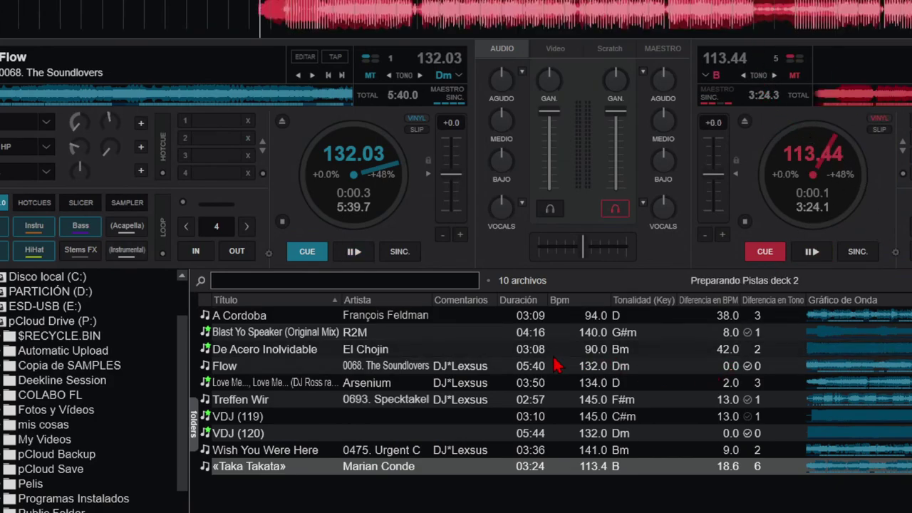
left_click_drag(334, 332, 827, 171)
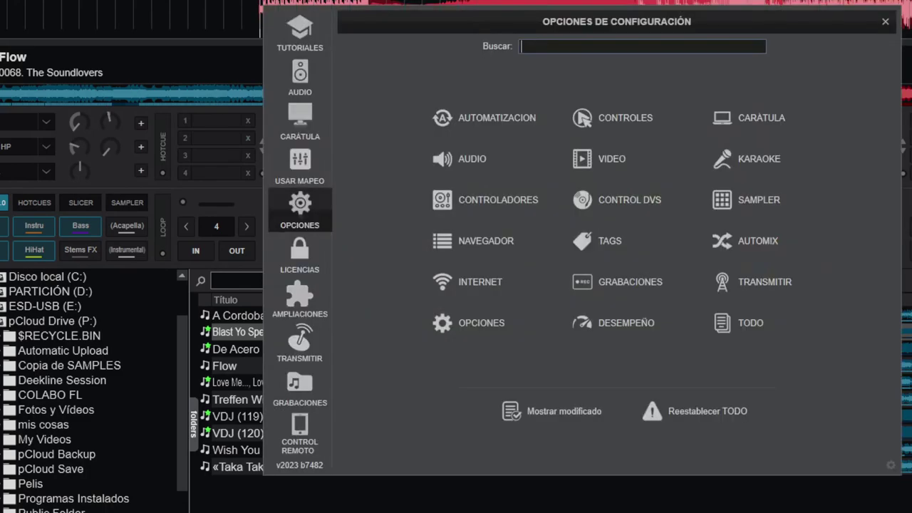
Examine the autoKey option in the Automatización category of the configuration options and close the window.
left_click(476, 117)
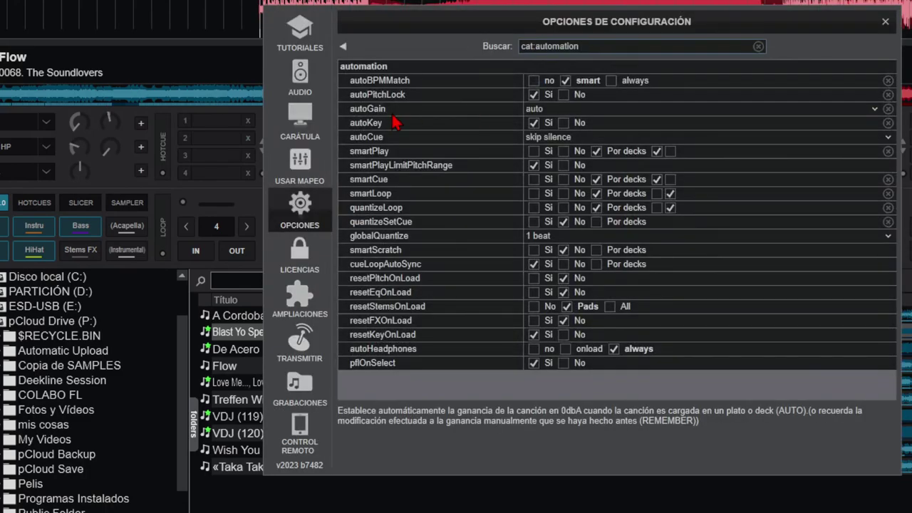
mouse_move(419, 127)
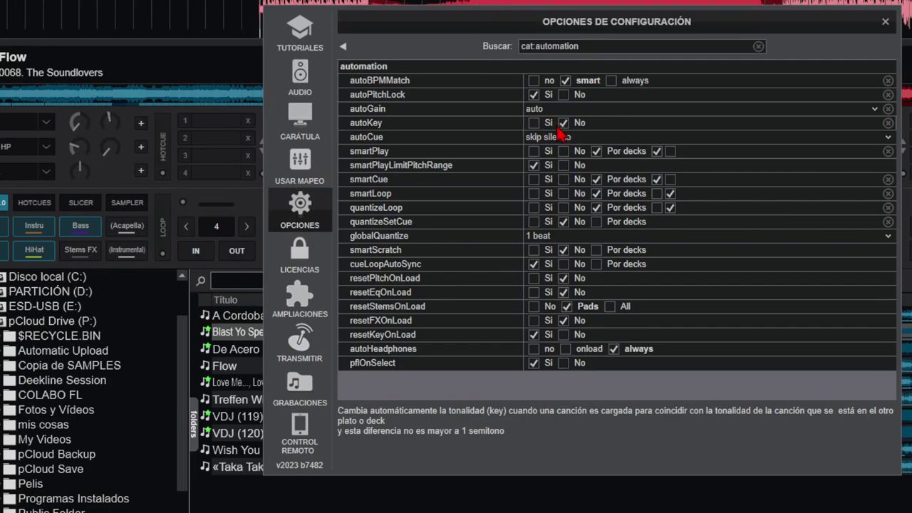
key("Escape")
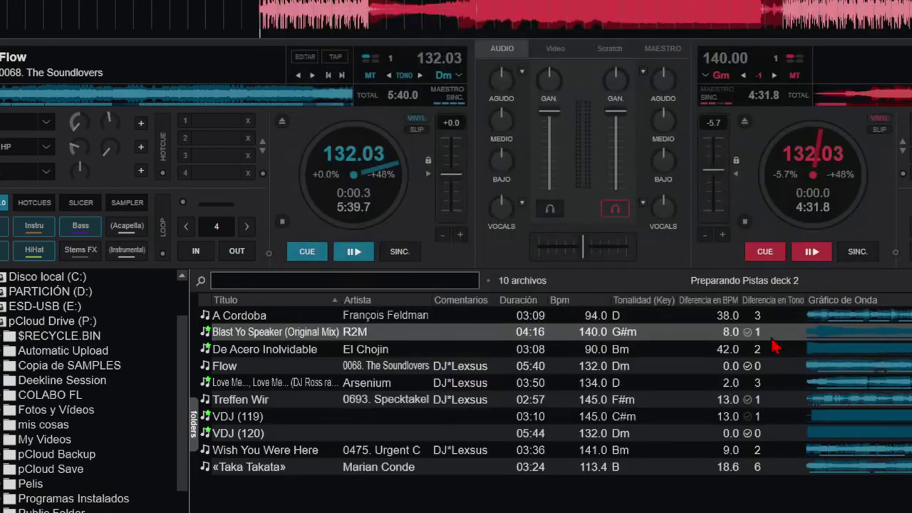
Turn off Auto Iguala TONALIDAD (Key) on deck 2 and replace its track with VDJ (119) and with Treffen Wir in turn.
left_click(713, 99)
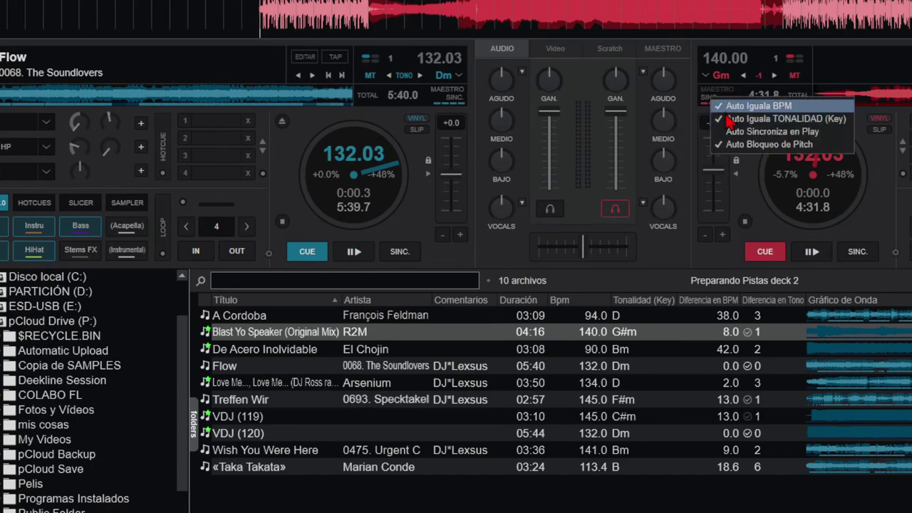
left_click(741, 125)
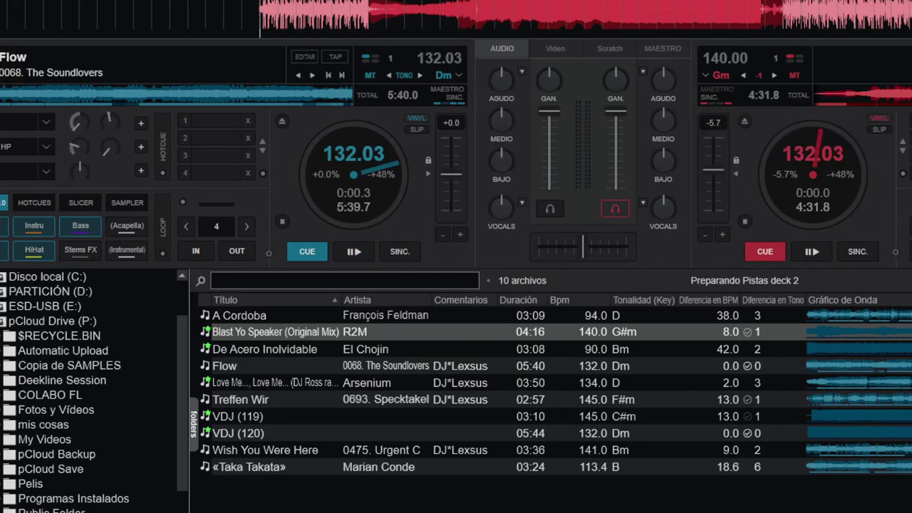
left_click(744, 121)
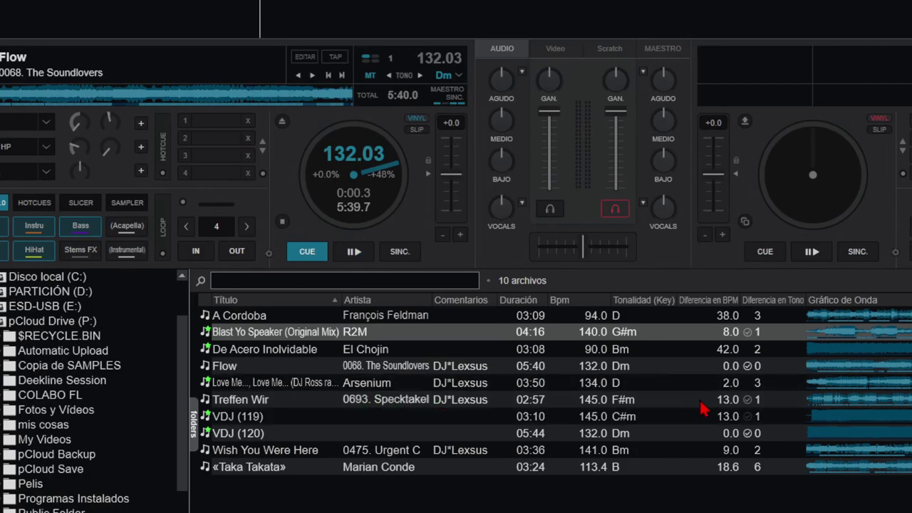
left_click_drag(525, 421, 812, 176)
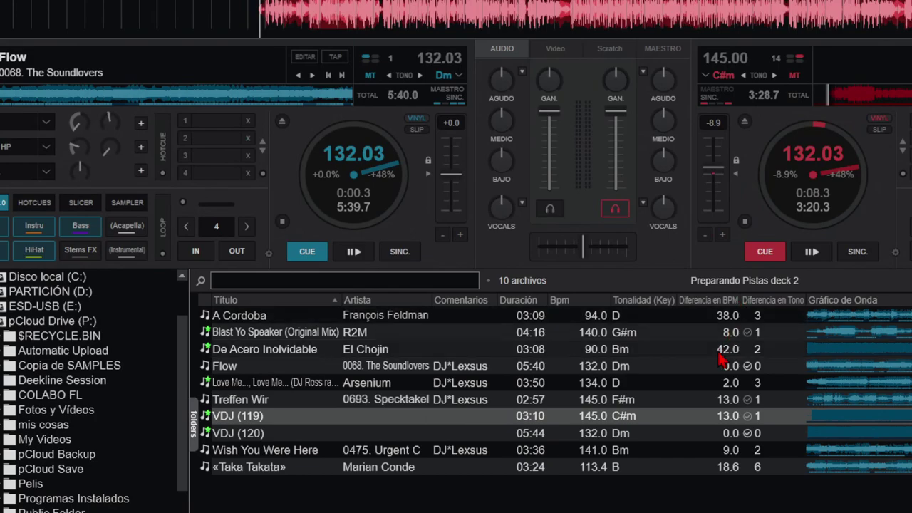
left_click_drag(575, 399, 843, 176)
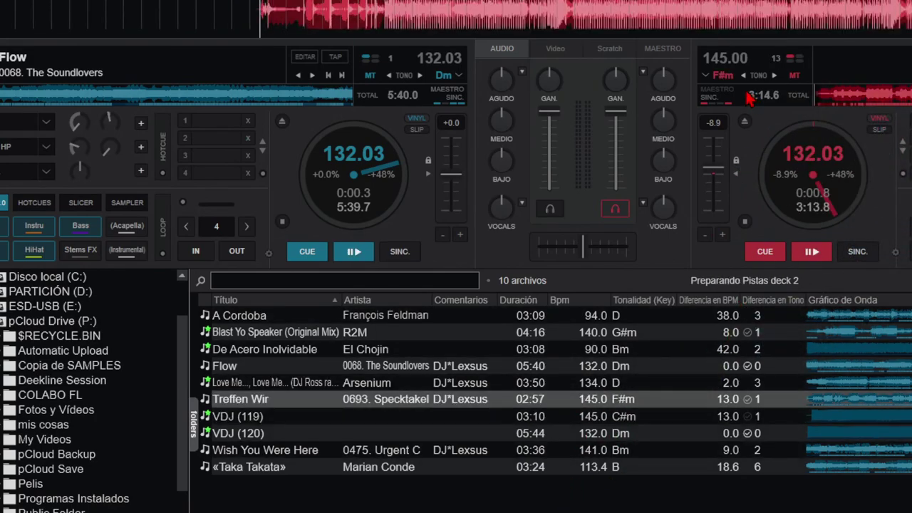
Make deck 2 the master deck and turn Auto Iguala TONALIDAD (Key) back on.
left_click(718, 97)
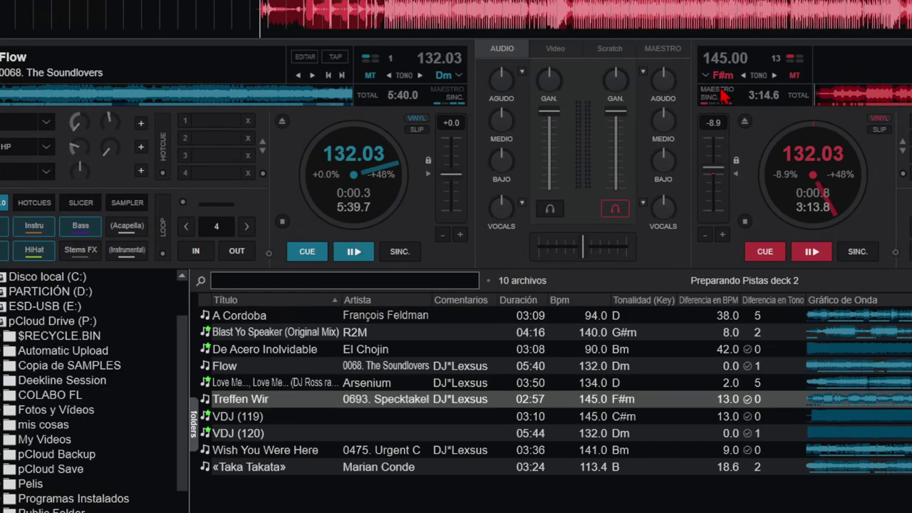
right_click(717, 100)
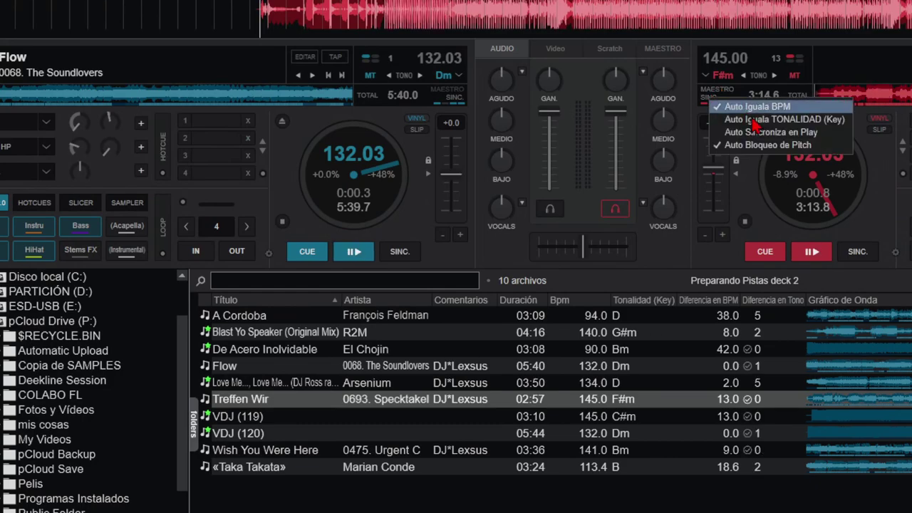
left_click(761, 119)
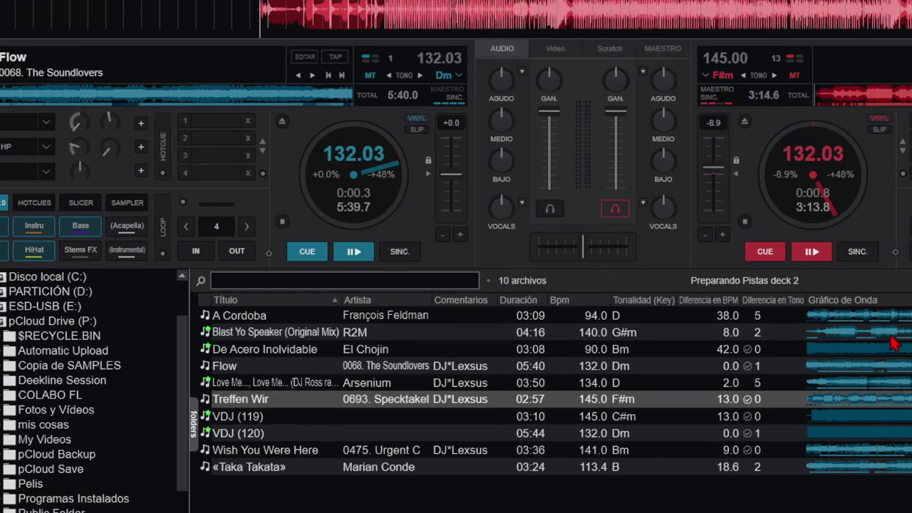
Raise the key of Blast Yo Speaker on deck 2 step by step to +11 semitones.
left_click(774, 75)
double_click(775, 76)
double_click(775, 75)
double_click(774, 77)
double_click(773, 79)
double_click(775, 76)
double_click(775, 75)
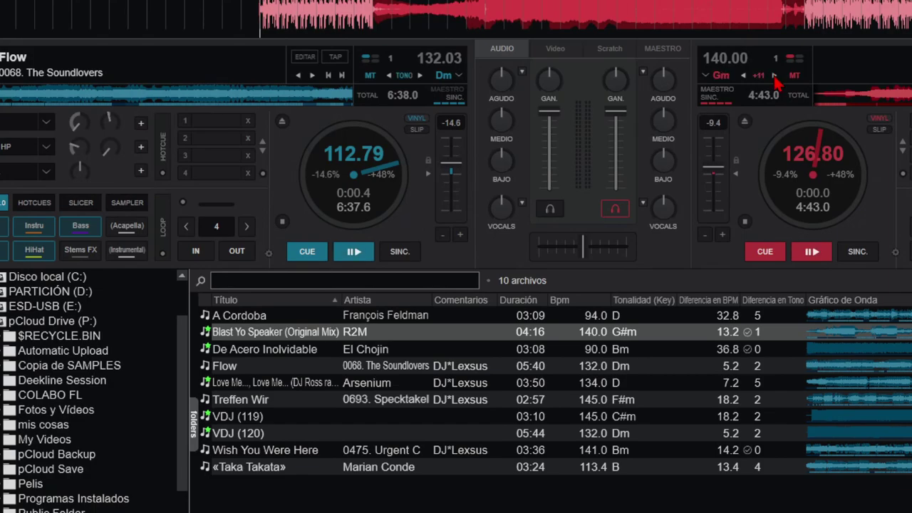
Lower the key of Blast Yo Speaker on deck 2 step by step to +1 semitone.
left_click(744, 77)
left_click(744, 76)
left_click(743, 76)
left_click(743, 75)
left_click(744, 76)
left_click(744, 75)
left_click(743, 76)
left_click(744, 76)
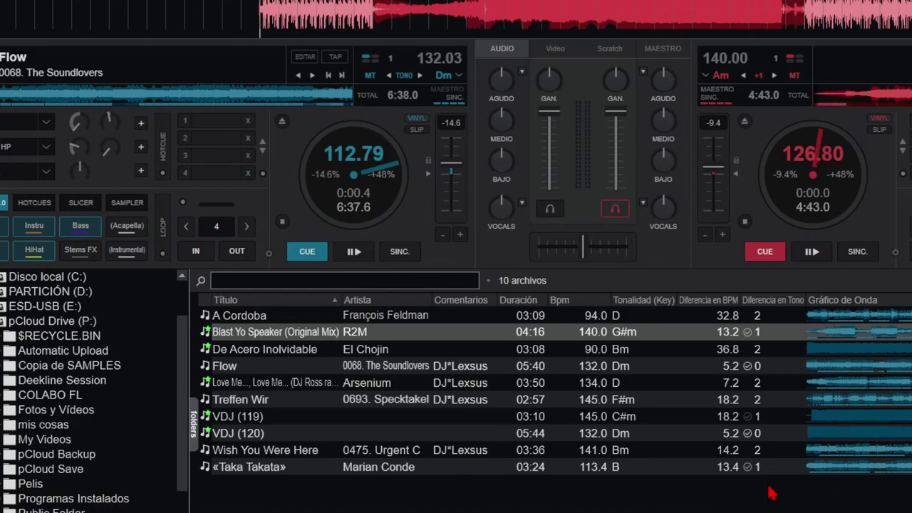
Replace the loaded tracks with Treffen Wir on deck 2 and Love Me..., Love Me... (DJ Ross radio remix) on deck 1.
left_click(748, 121)
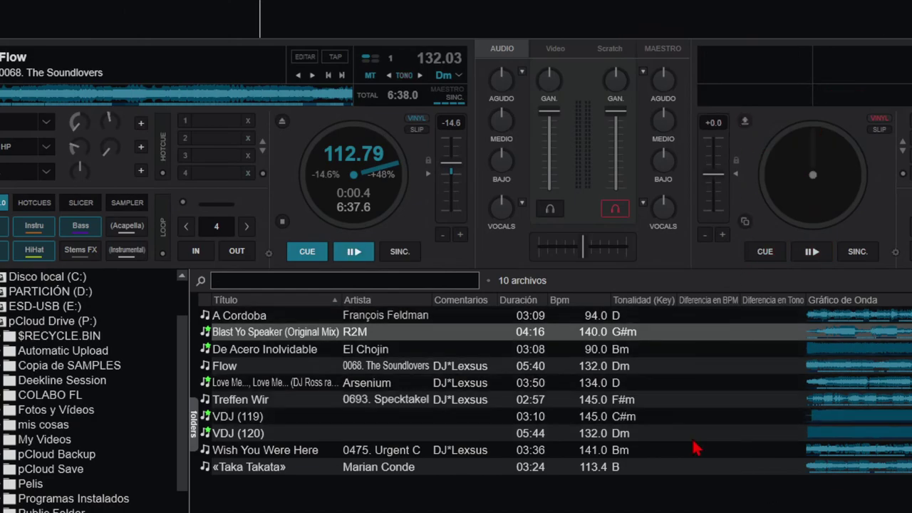
double_click(363, 397)
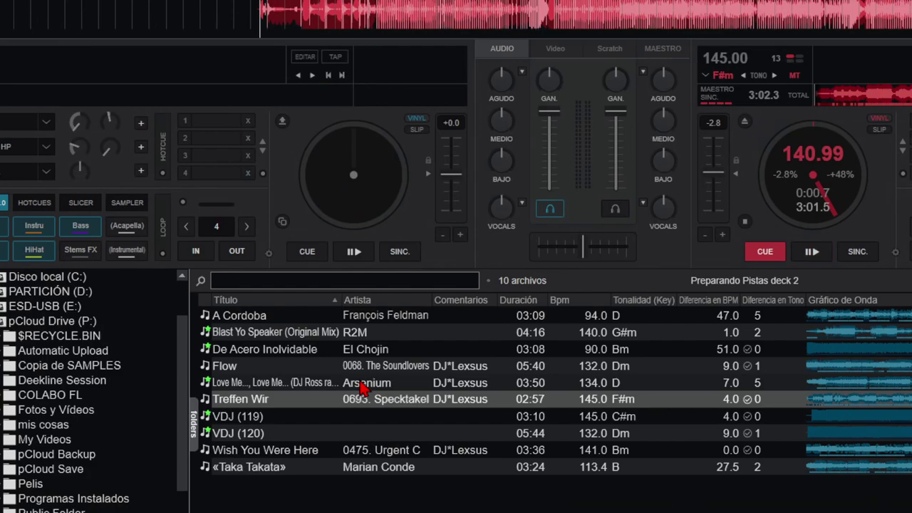
left_click_drag(364, 385, 380, 91)
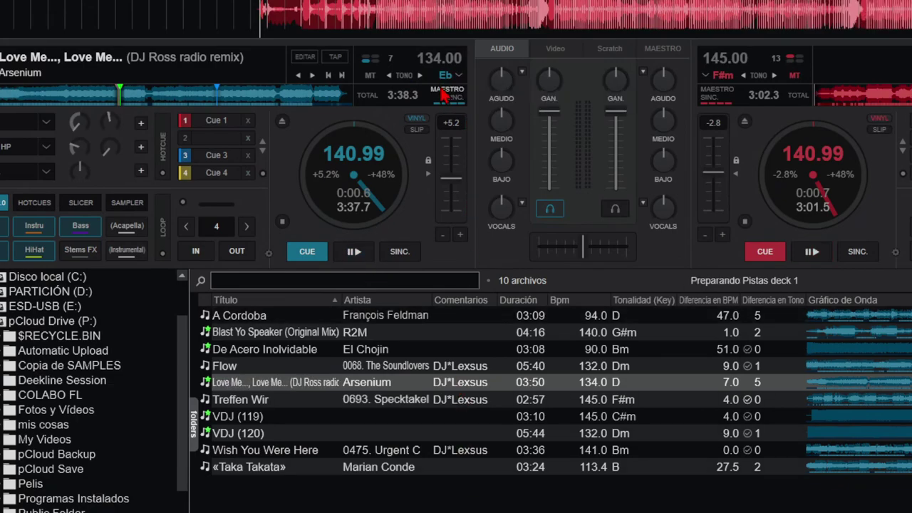
Shift the key of the deck 1 track by -6 semitones to A (compatible), using the full list of key offsets.
left_click(462, 82)
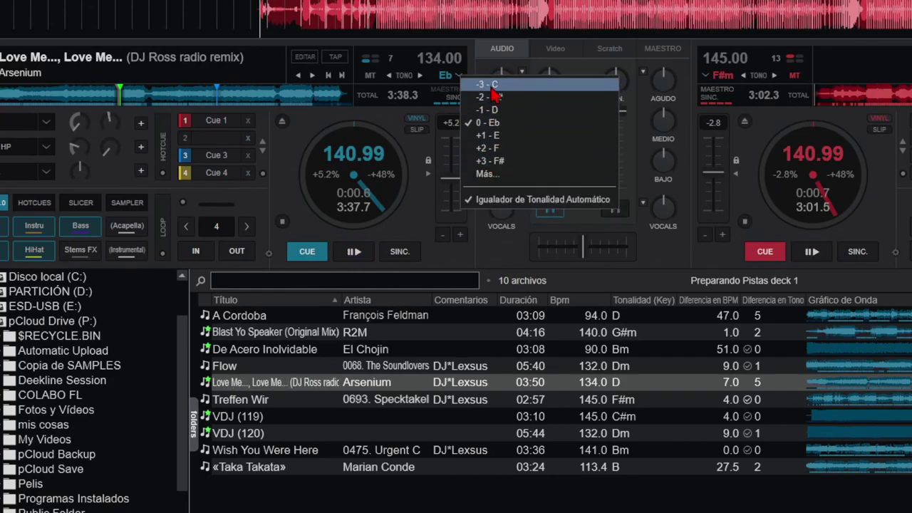
left_click(488, 174)
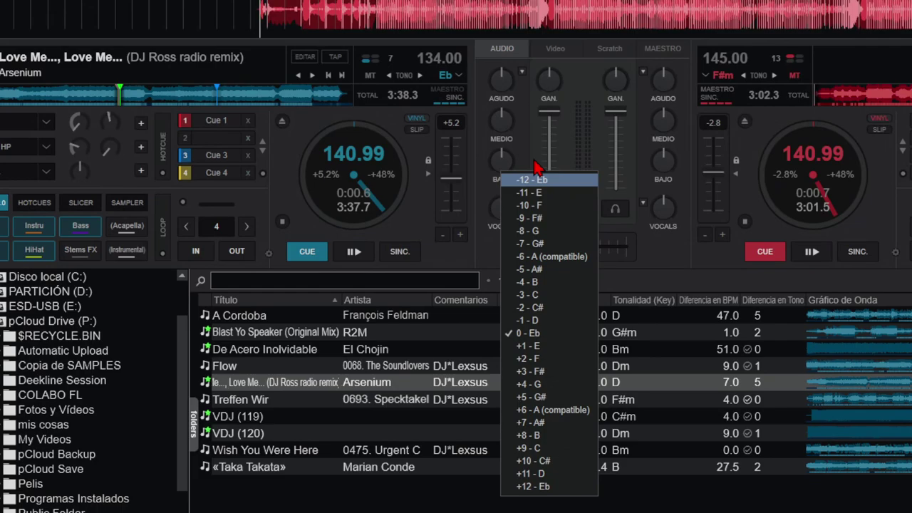
left_click(541, 257)
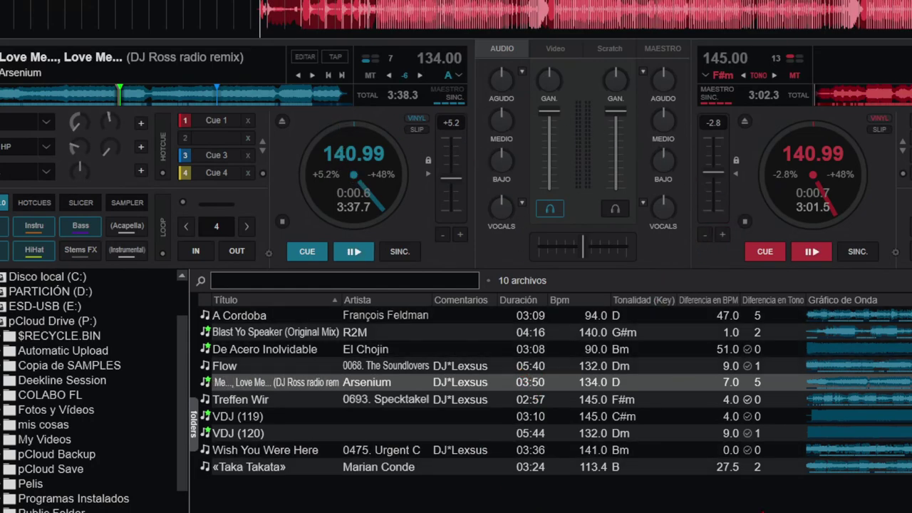
Examine the pitchQuality option in the Desempeño category of the configuration options and close the window.
key("ctrl+o")
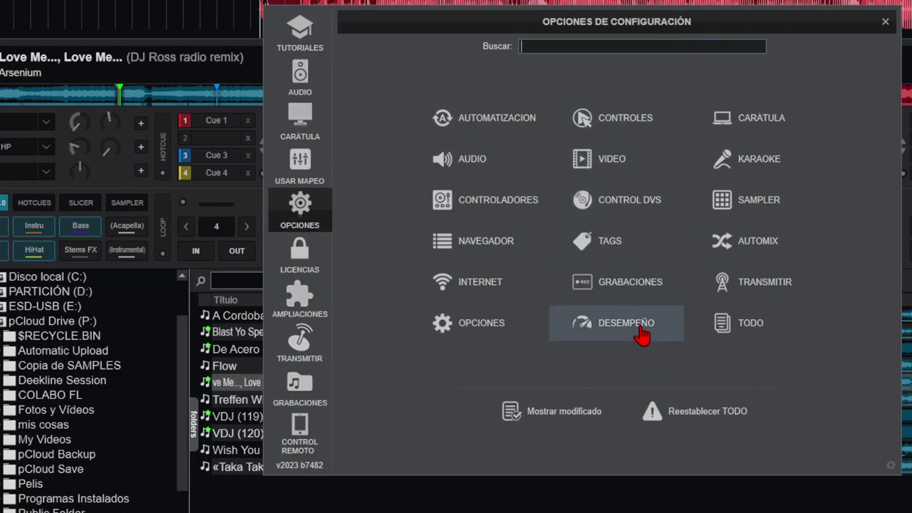
left_click(625, 324)
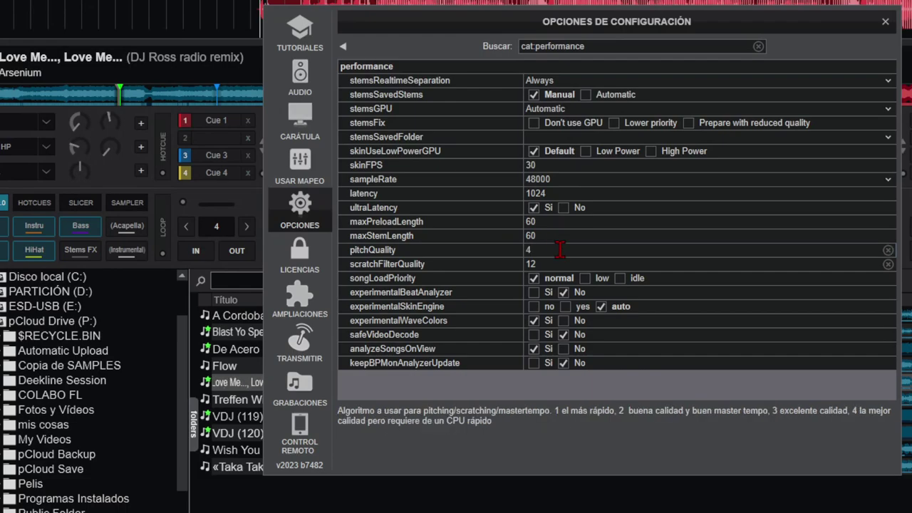
left_click(885, 21)
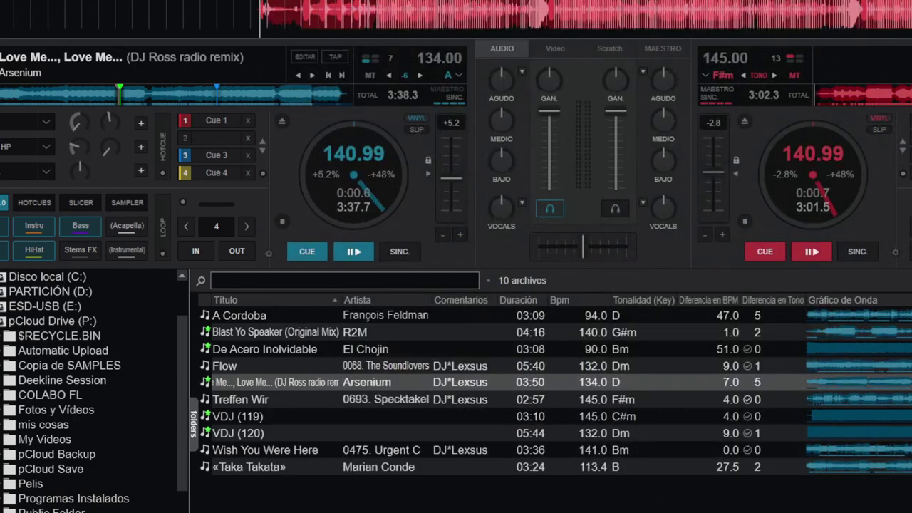